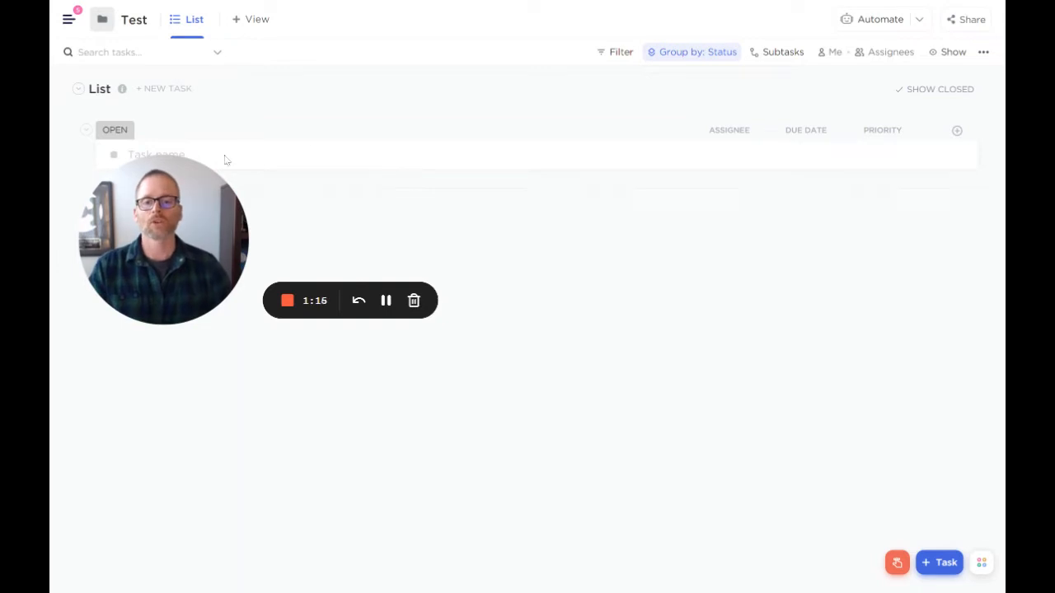
drag(155, 222, 140, 320)
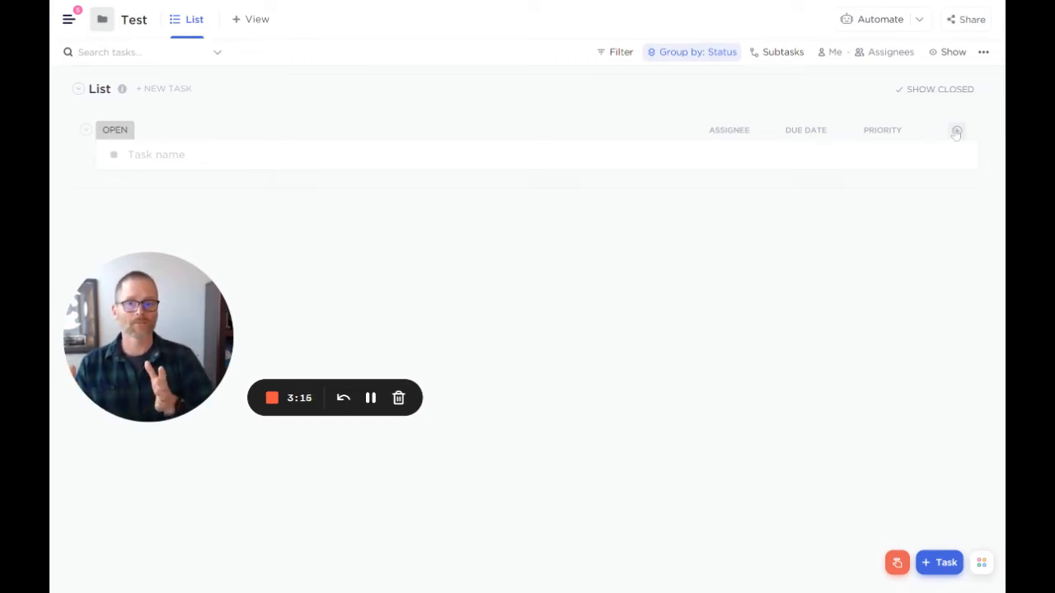
- Hide the Priority column from the task list and add a Number column named Impact
click(853, 136)
click(911, 322)
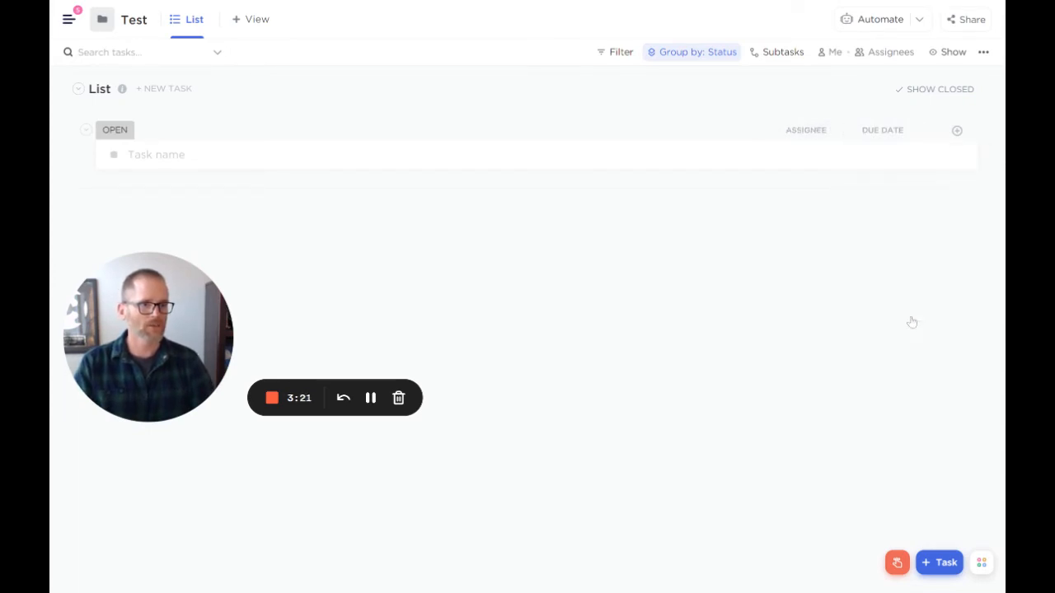
click(957, 131)
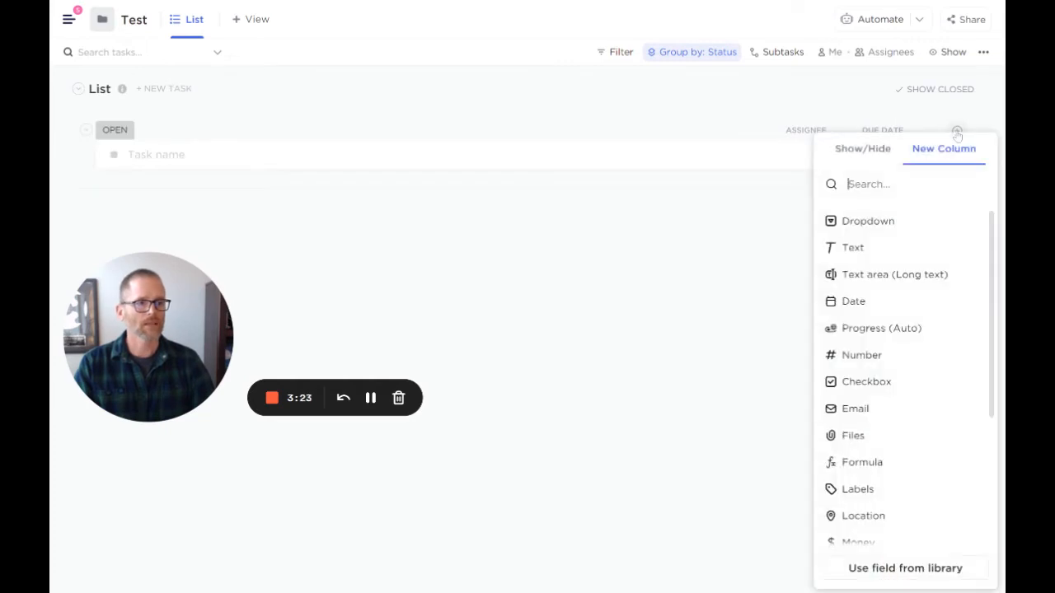
click(866, 356)
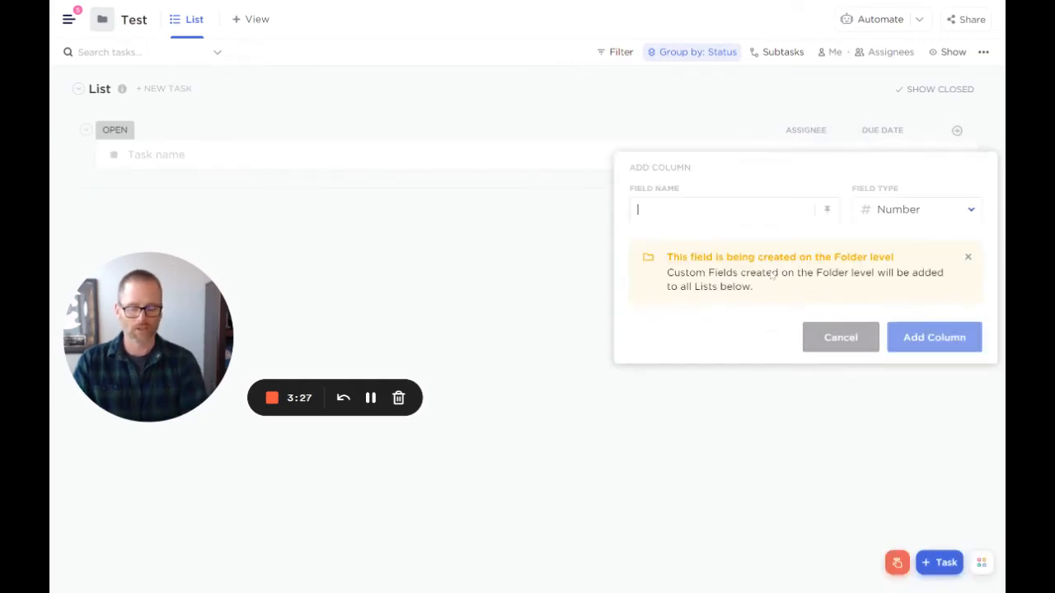
text(Impact)
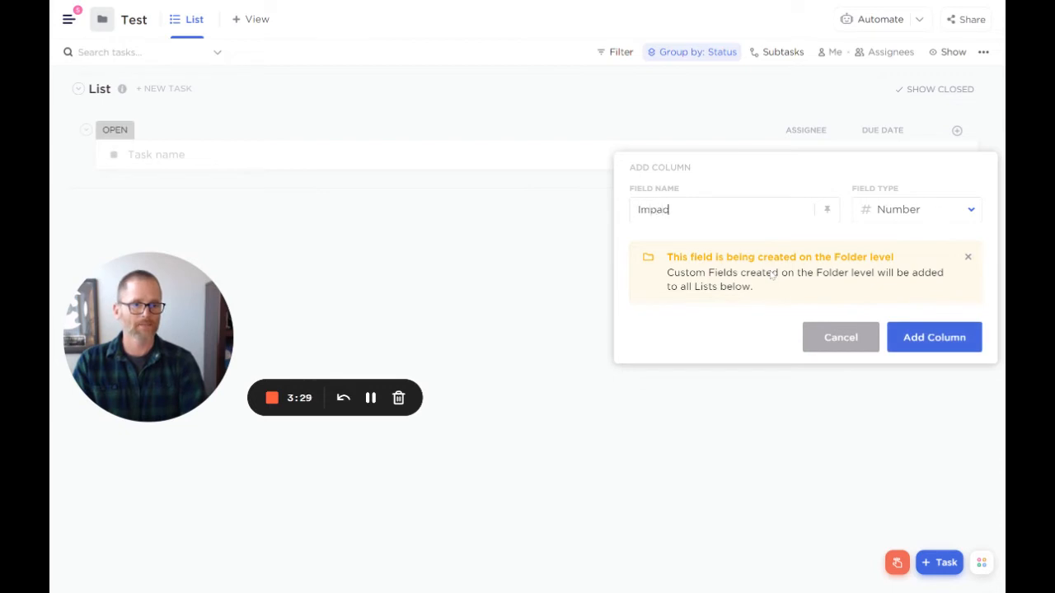
click(910, 350)
- Add a Number column named Confidence to the task list
click(956, 130)
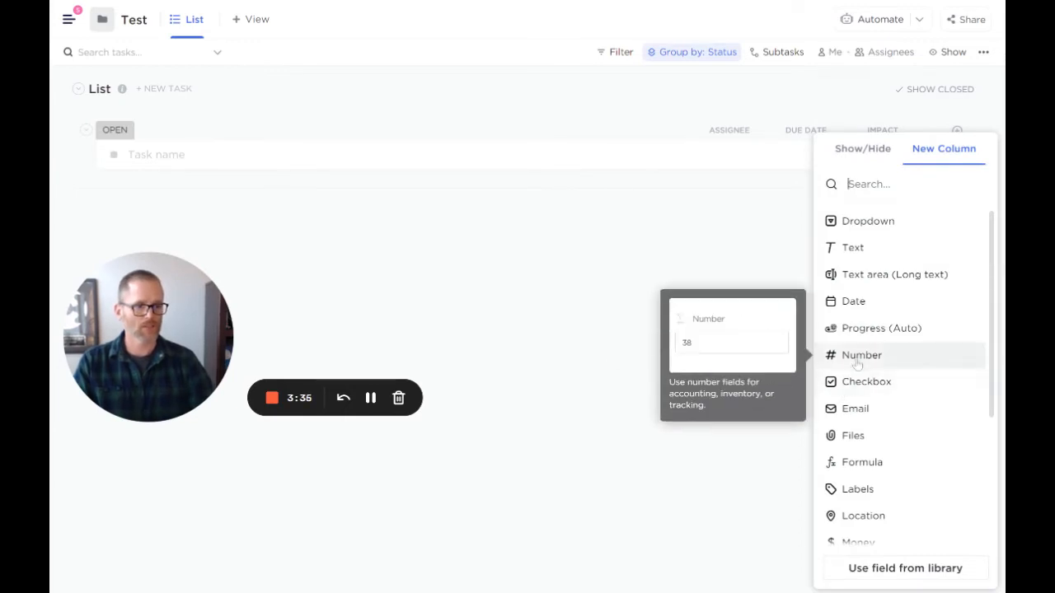
click(831, 356)
text(Confidence)
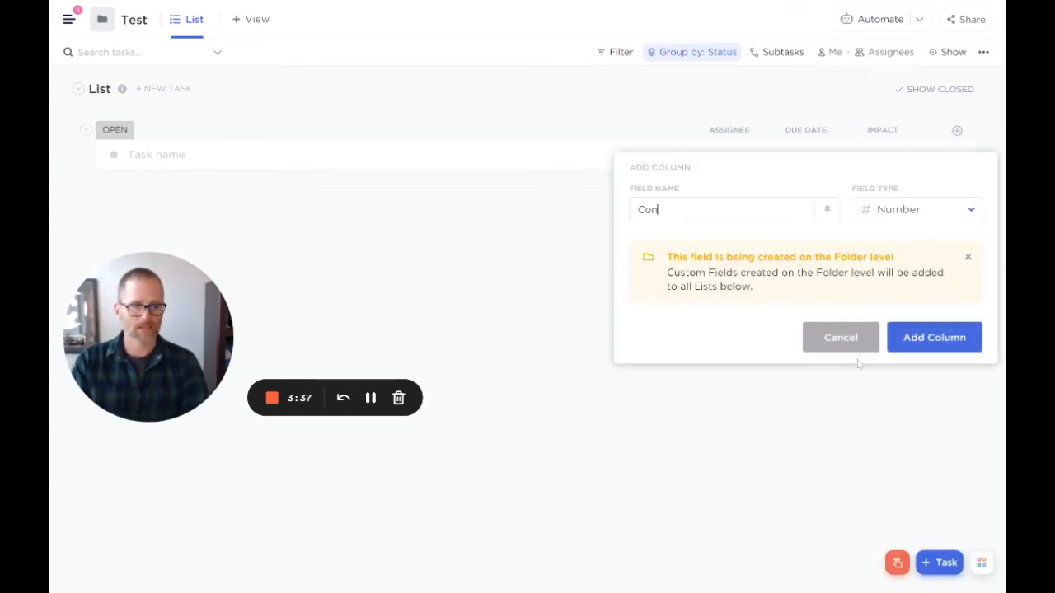
click(942, 339)
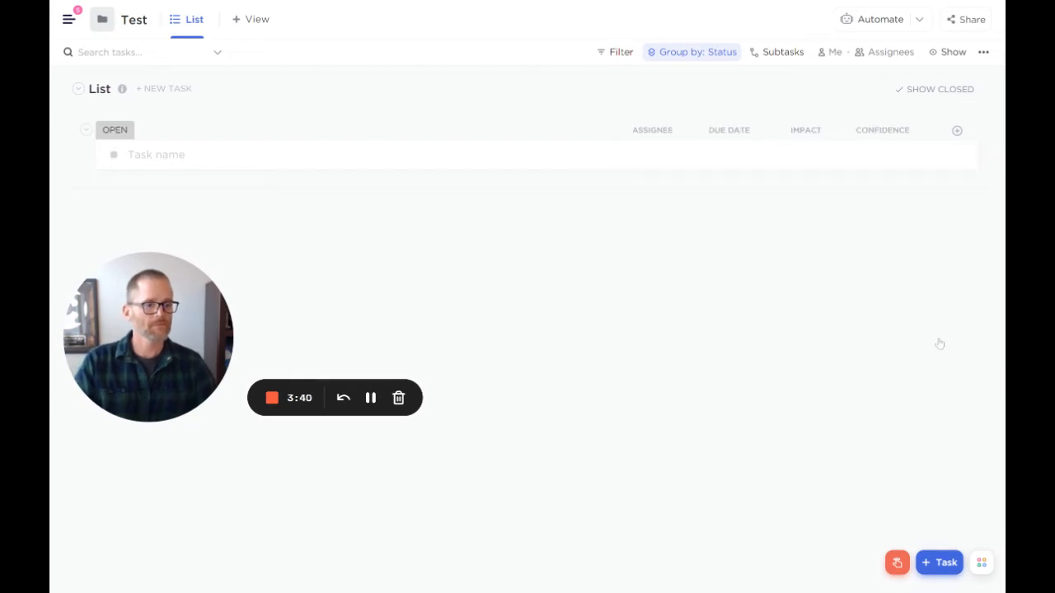
- Add a Number column named Ease to the task list
click(957, 131)
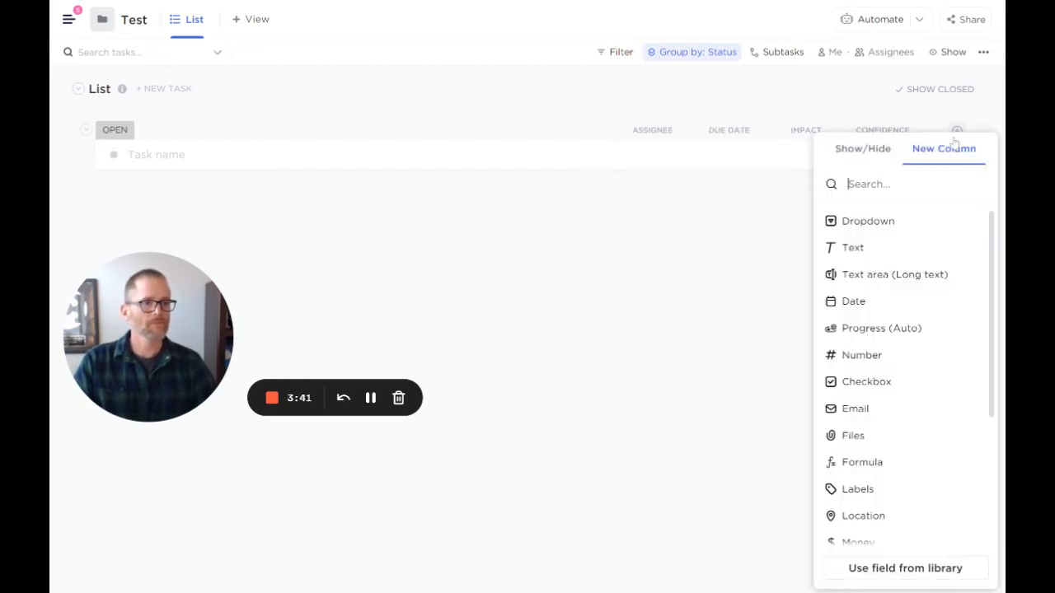
click(888, 358)
text(Ease)
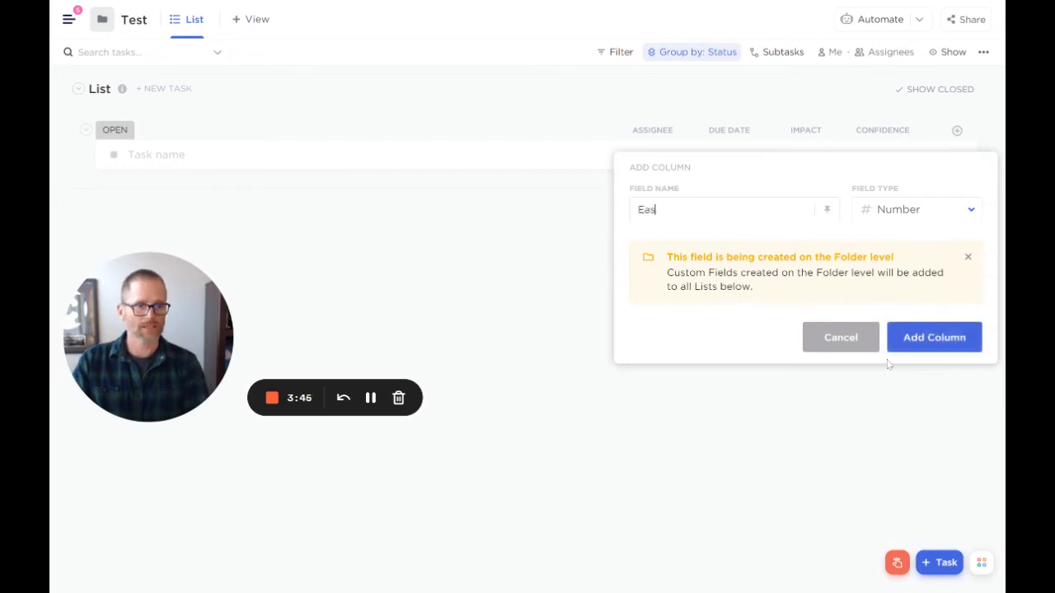
click(934, 338)
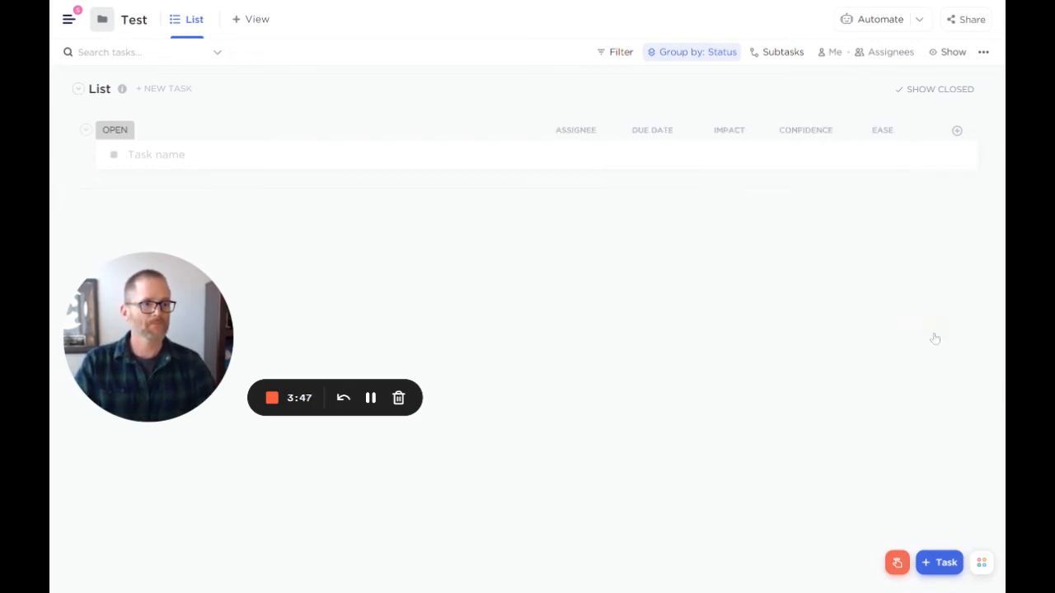
- Add a Formula column named ICE Rating to the task list
click(957, 132)
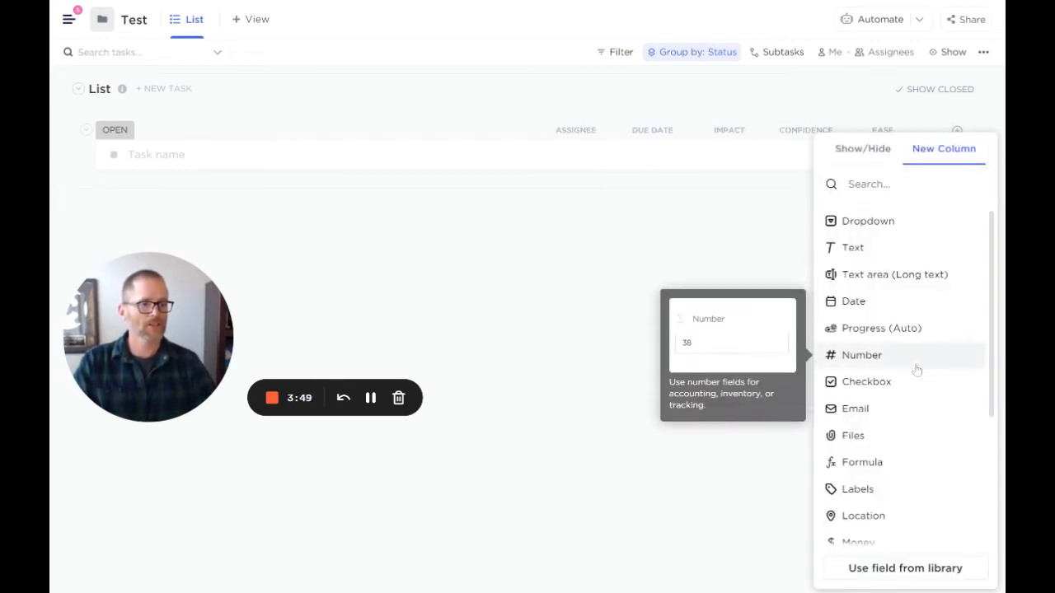
click(889, 463)
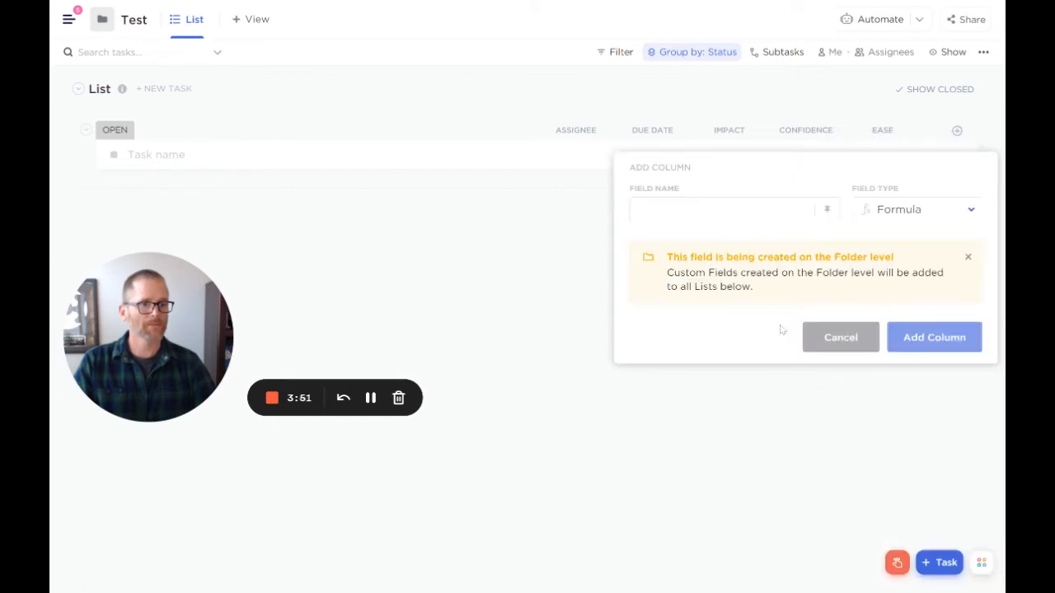
text(ICE )
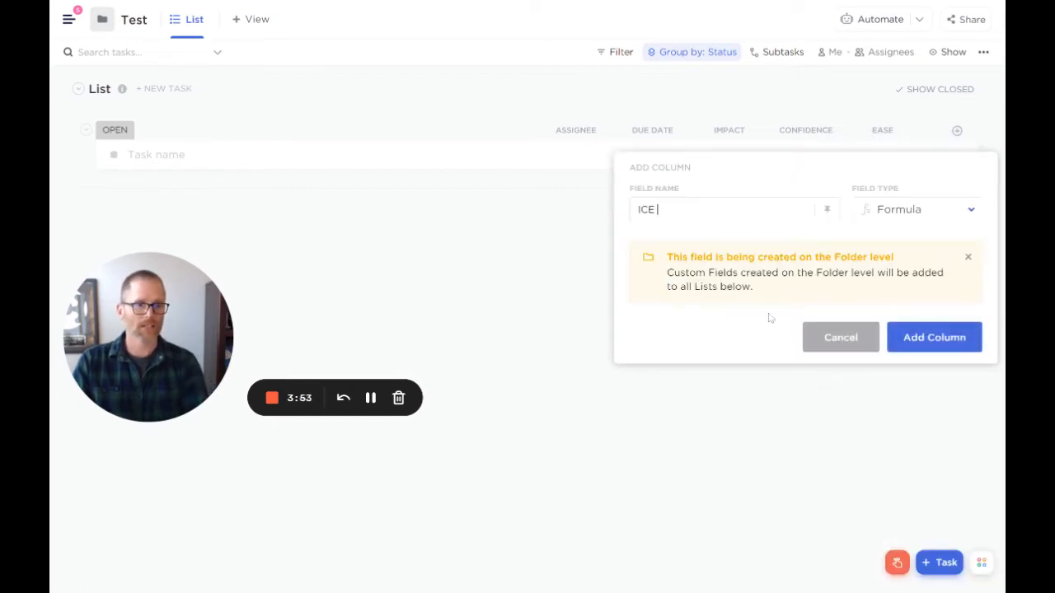
text(Rating)
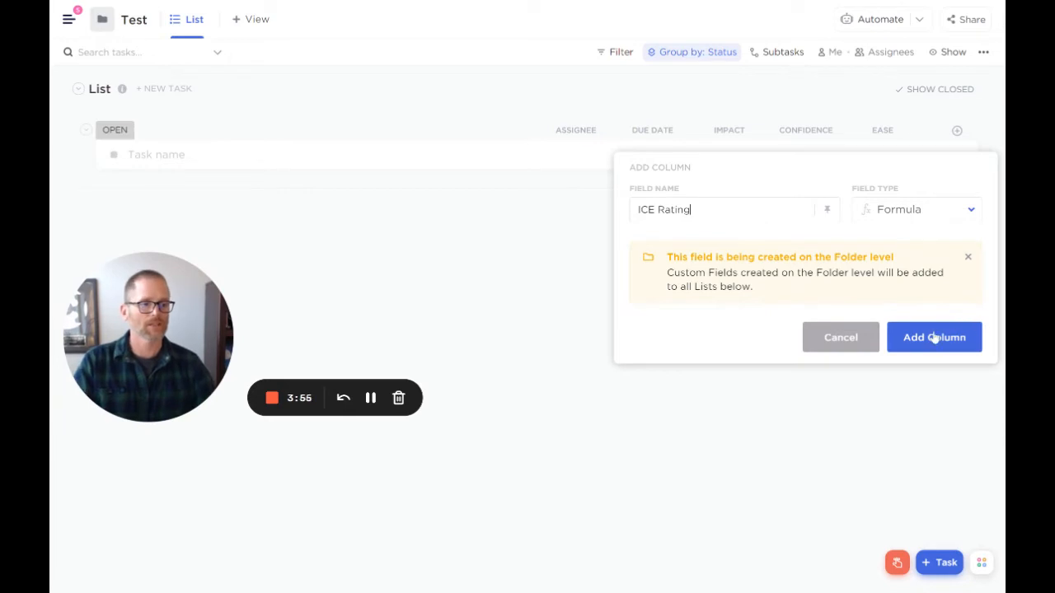
click(933, 338)
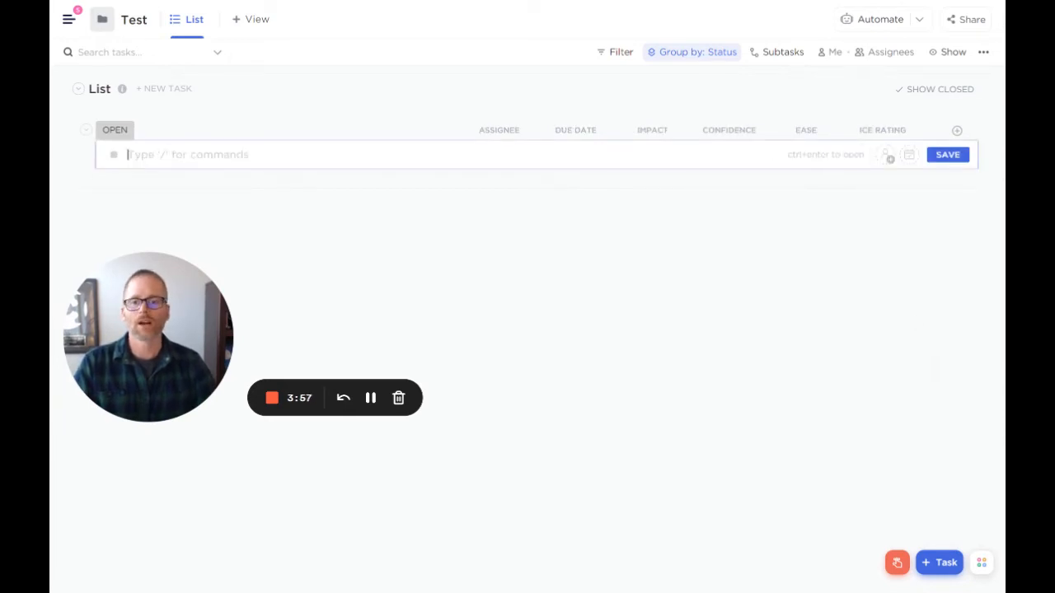
- Create a task named Example and set its Impact to 6, Confidence to 8 and Ease to 8
text(Example)
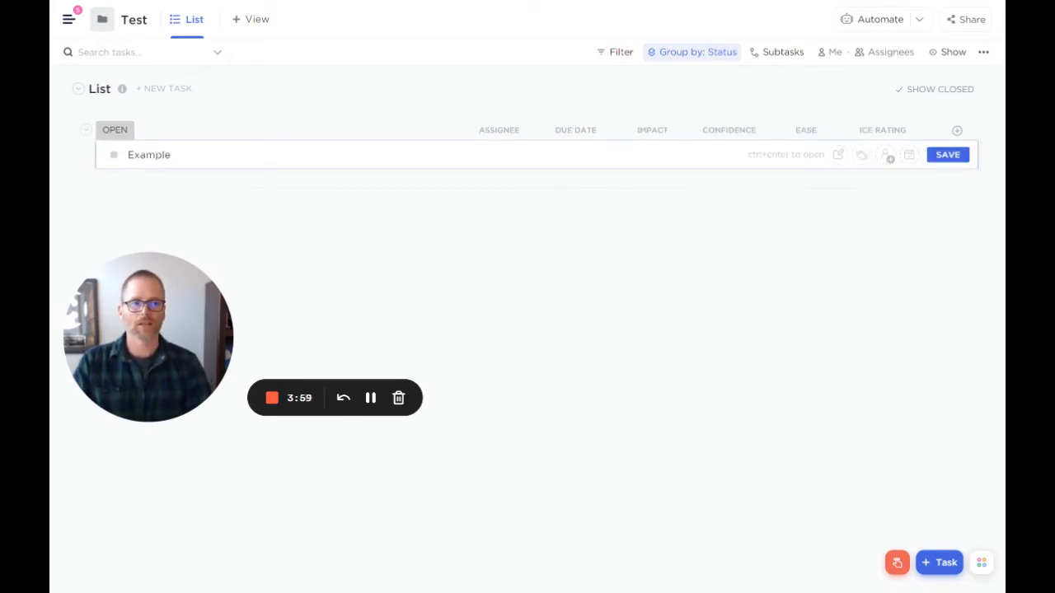
key(Return)
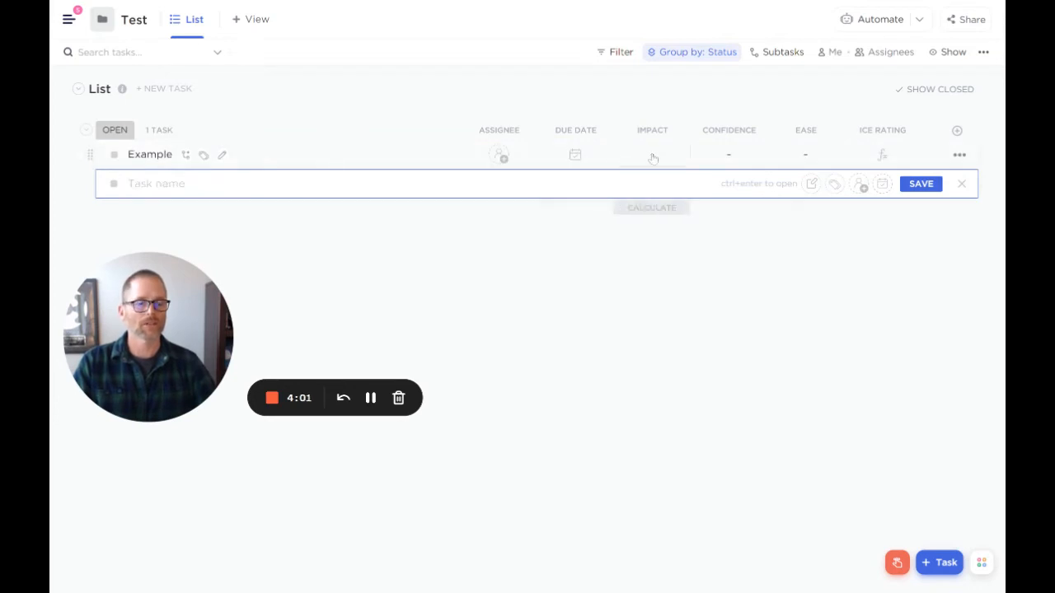
click(653, 156)
text(6)
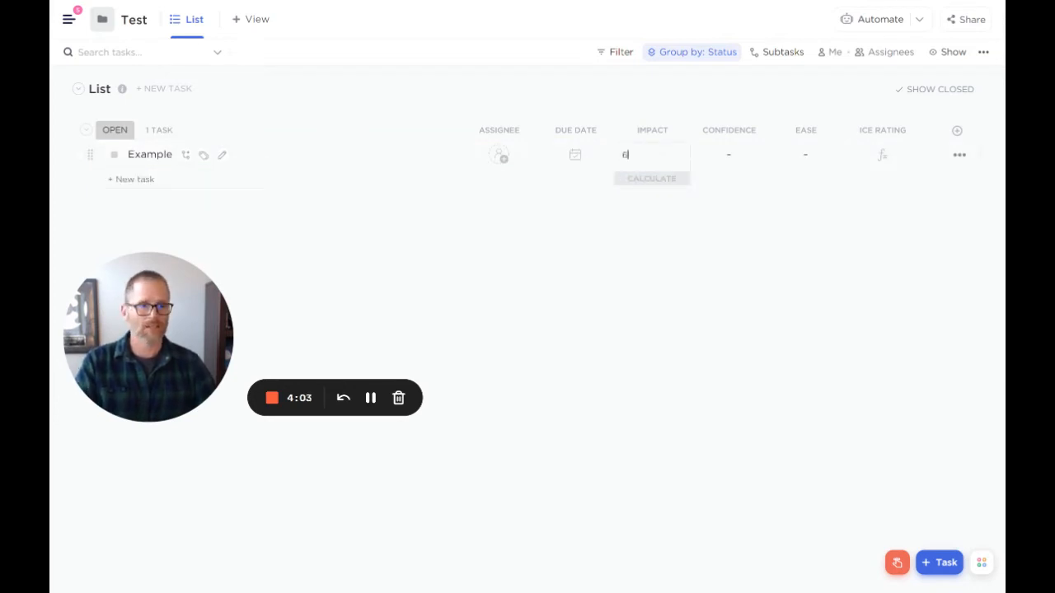
click(725, 156)
text(8)
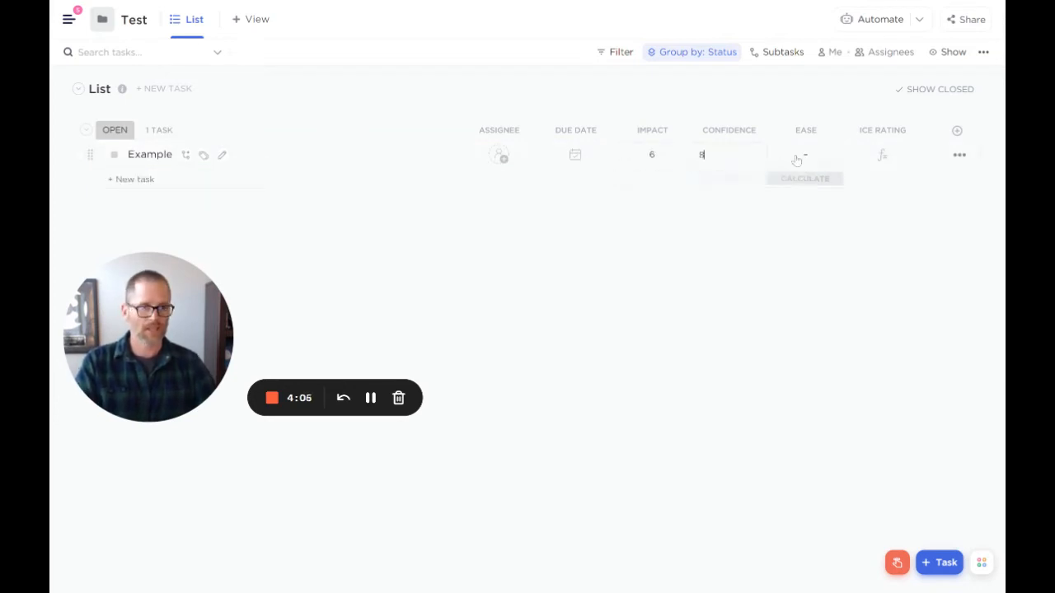
click(796, 158)
text(8)
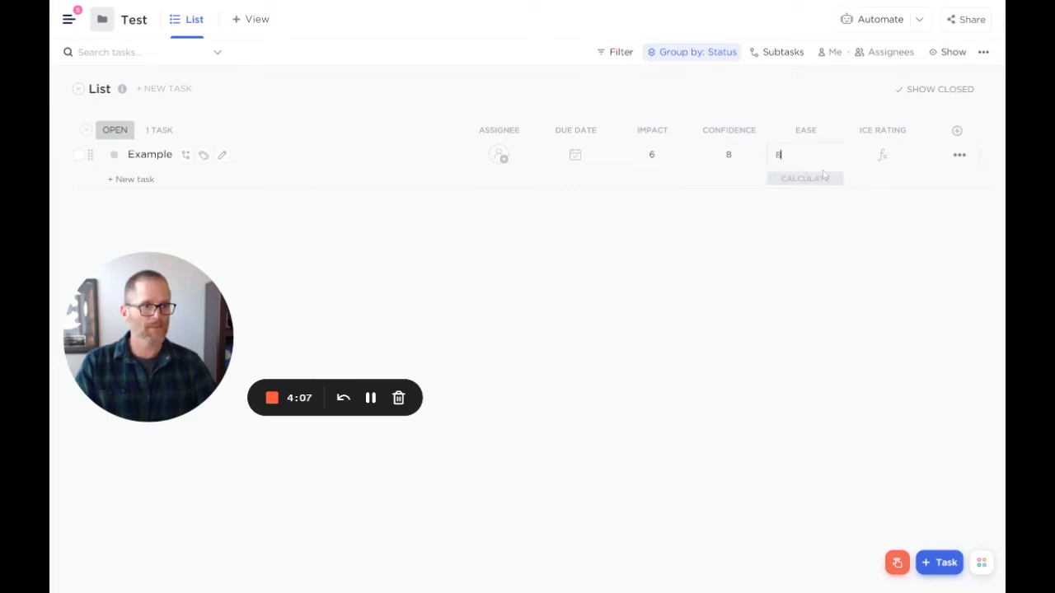
- Define the ICE Rating formula in the Advanced Editor as field("Impact")+field("Confidence")+field("Ease") and calculate it
click(889, 164)
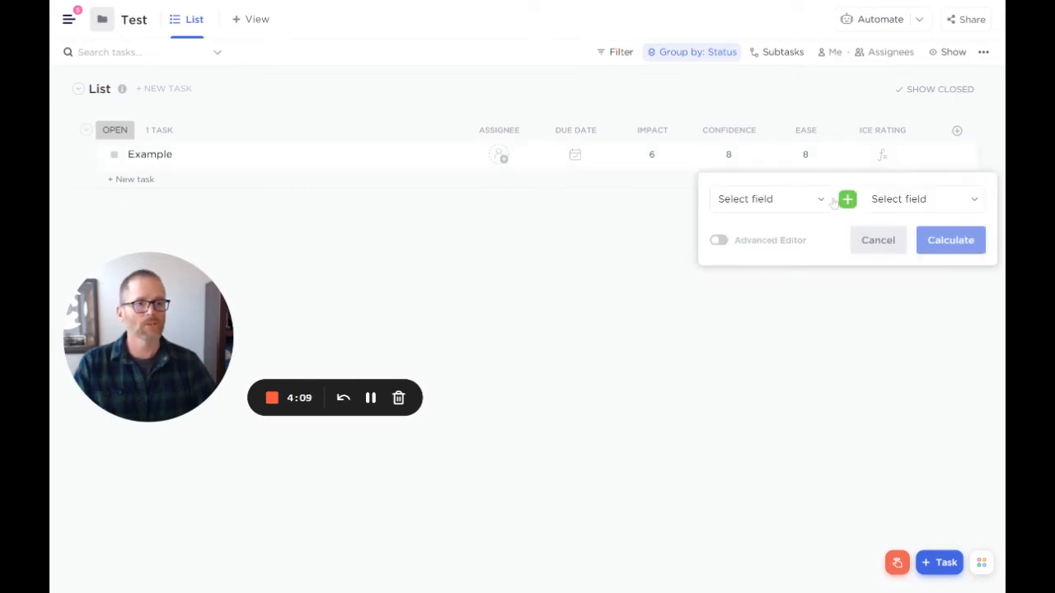
click(719, 240)
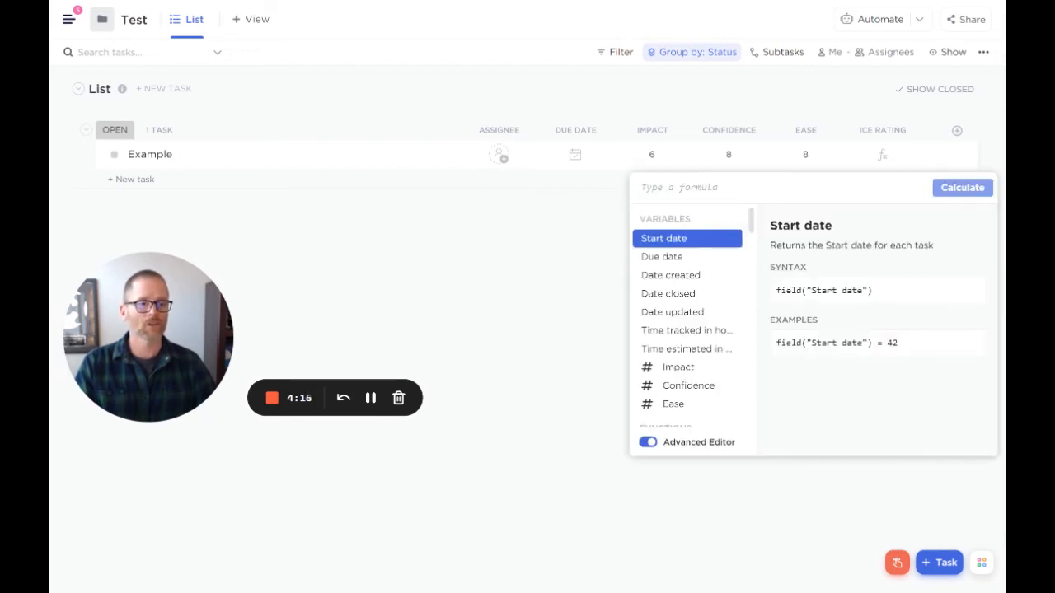
click(711, 368)
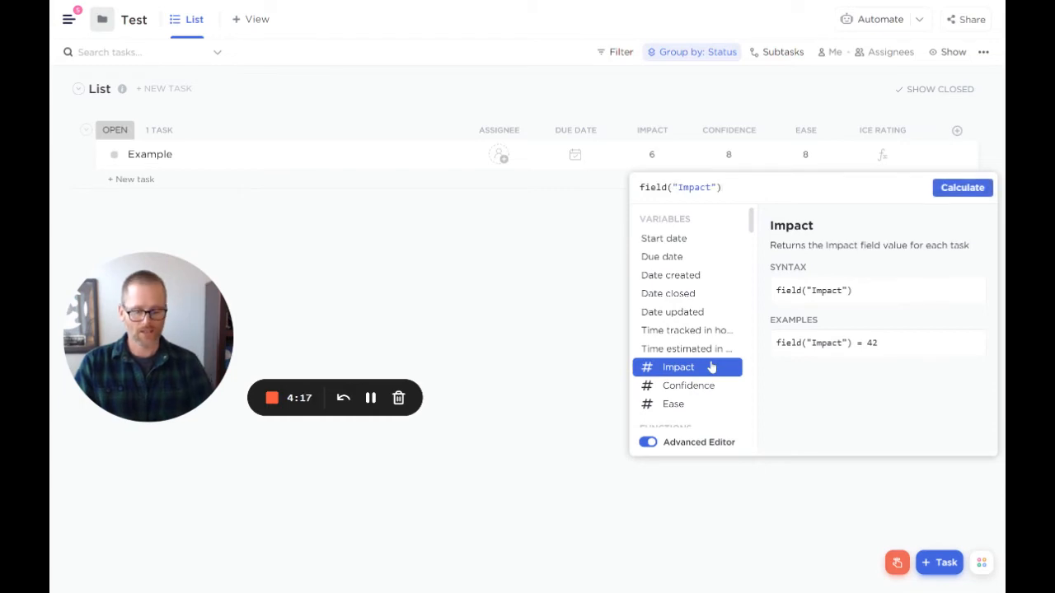
text(+)
click(700, 386)
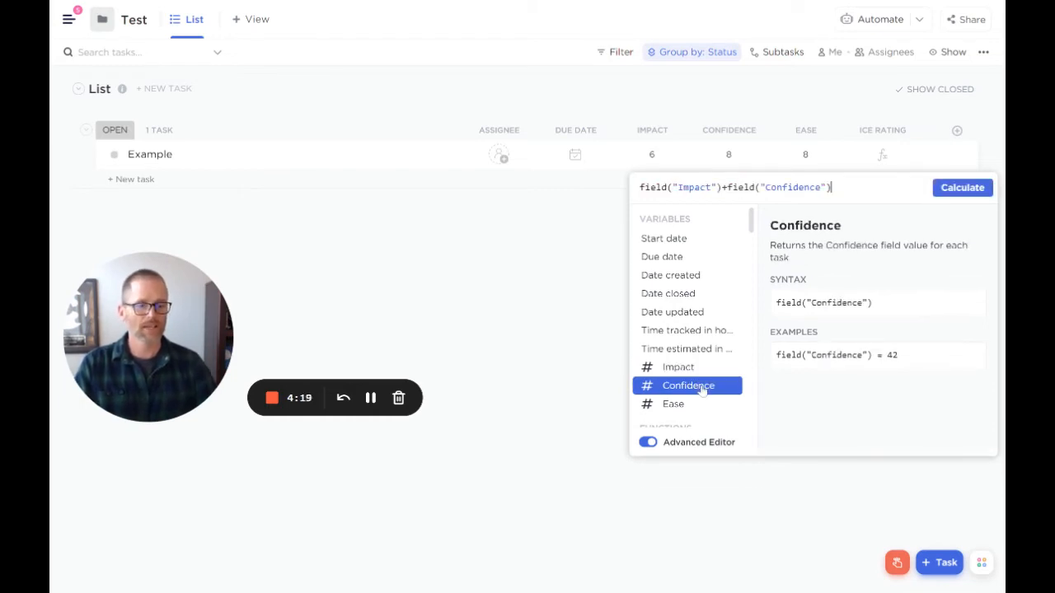
text(+)
click(689, 407)
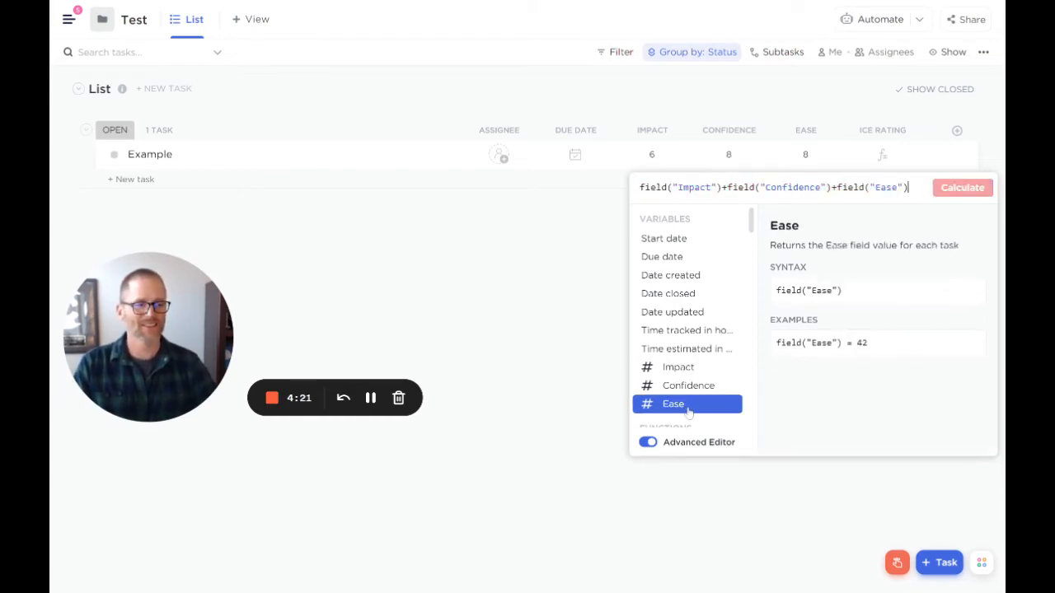
click(963, 198)
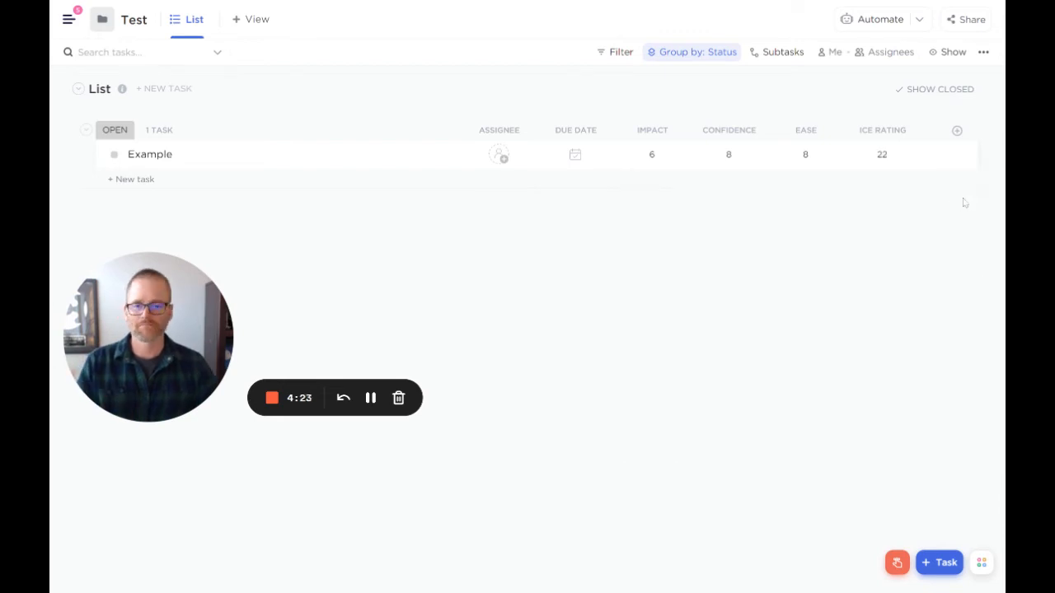
- Create a second open task named "Creating video about the ICE Framework for ideas"
click(132, 179)
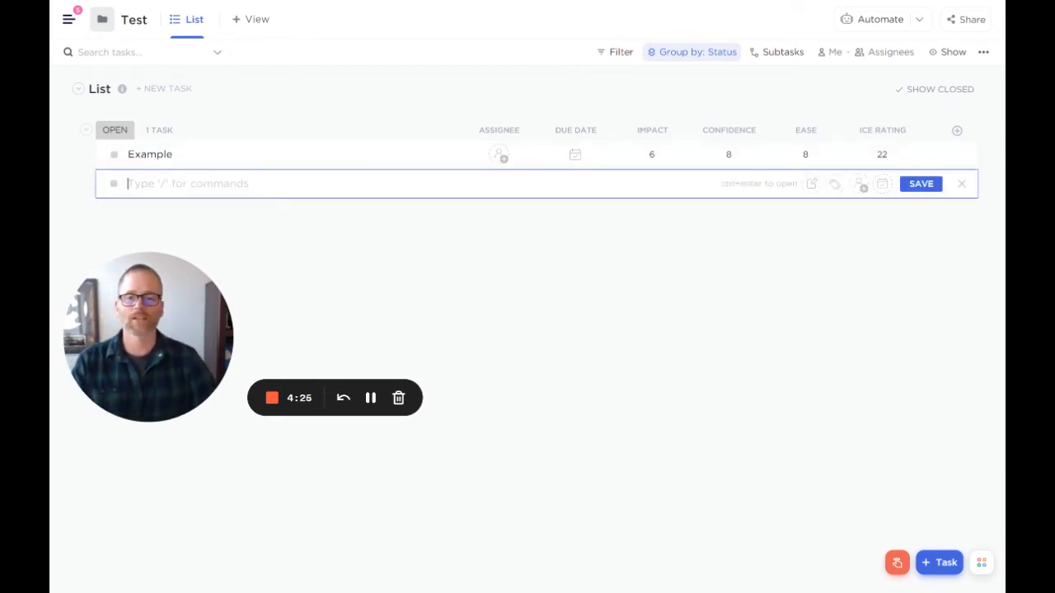
text(Creat)
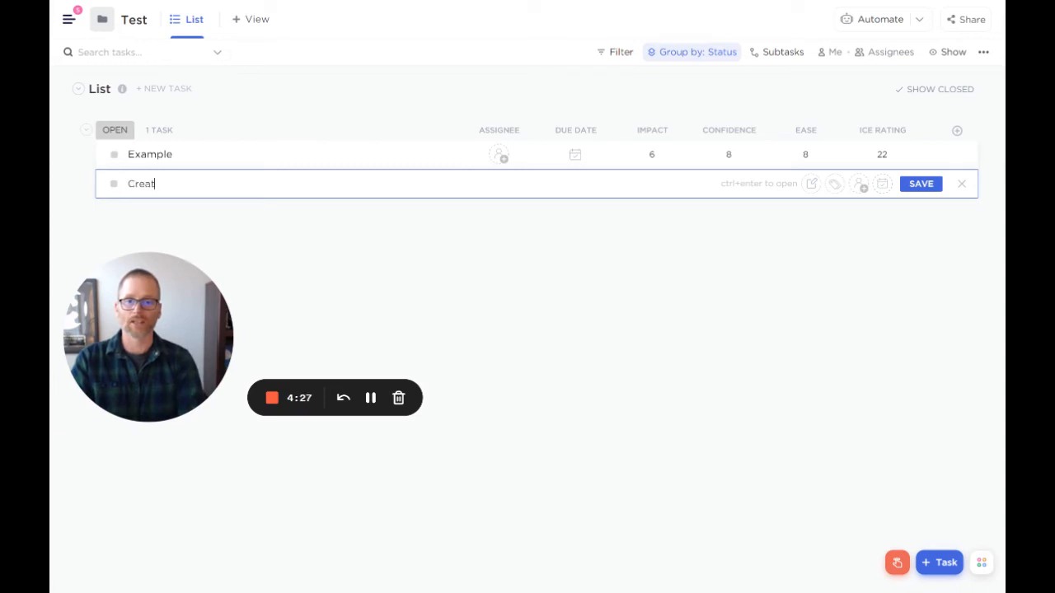
text(ing video about the I)
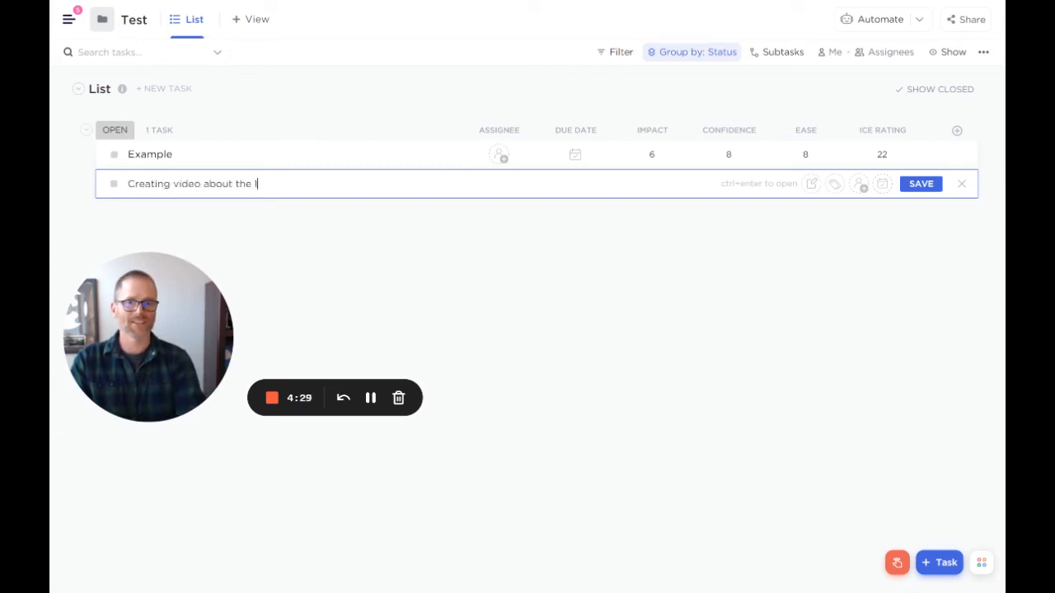
text(CE Framework for ideas)
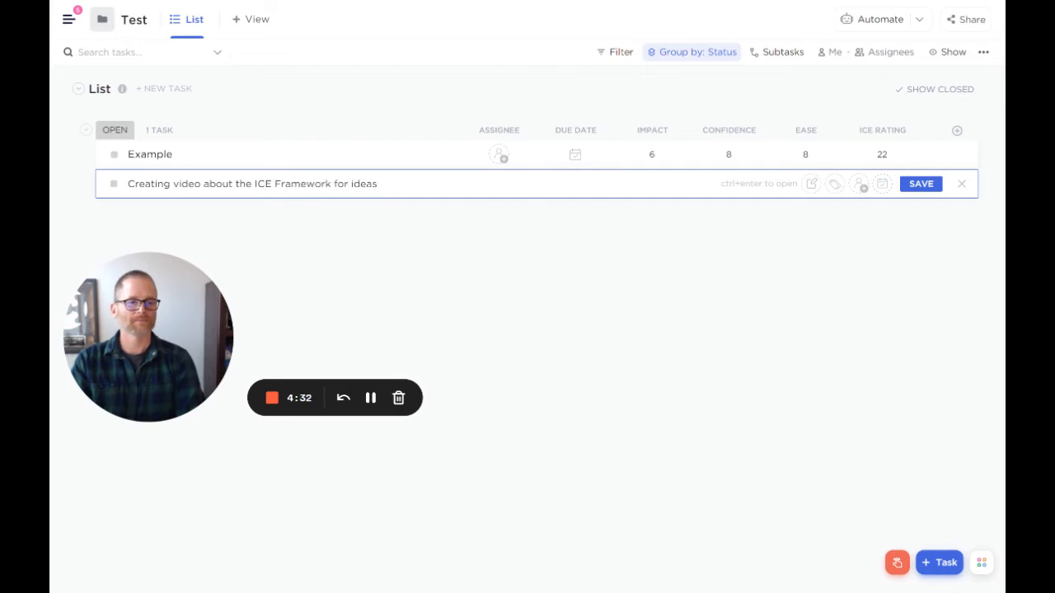
key(Return)
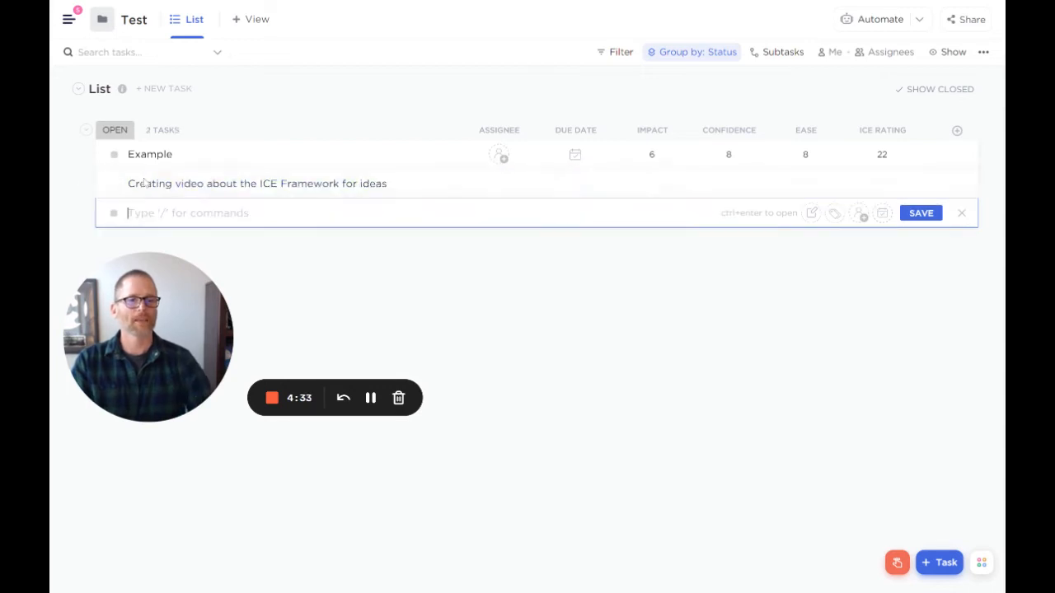
- Score the task "Creating video about the ICE Framework for ideas" with Impact 9, Confidence 9 and Ease 6
click(655, 192)
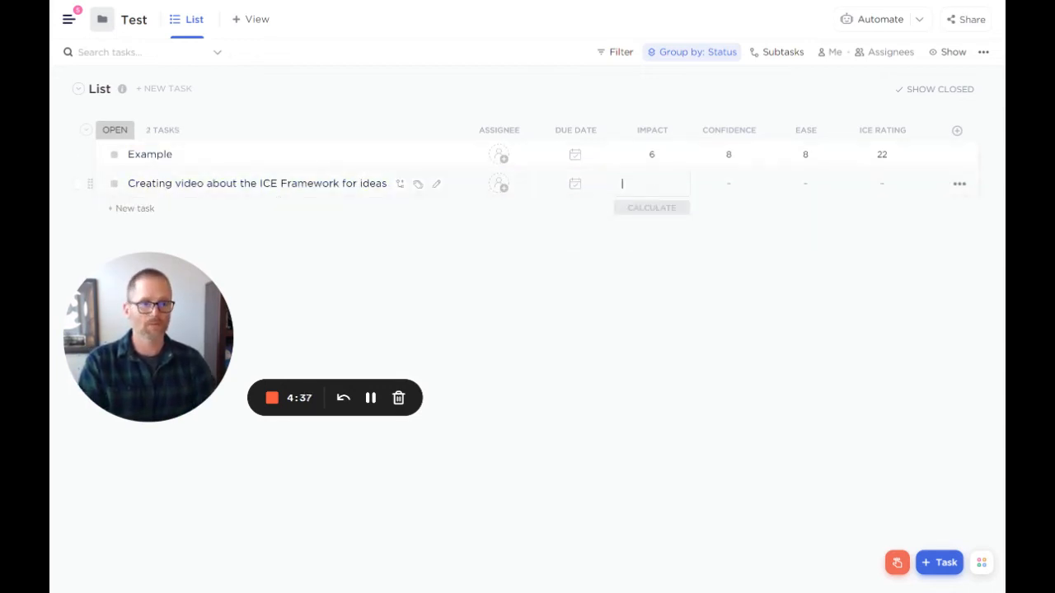
text(9)
key(Tab)
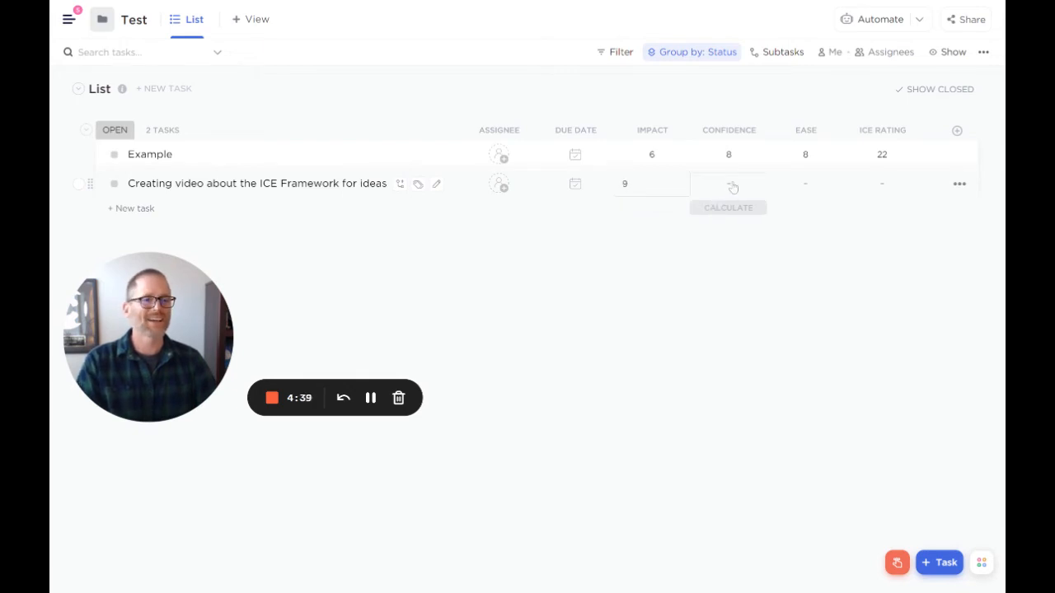
text(9)
key(Tab)
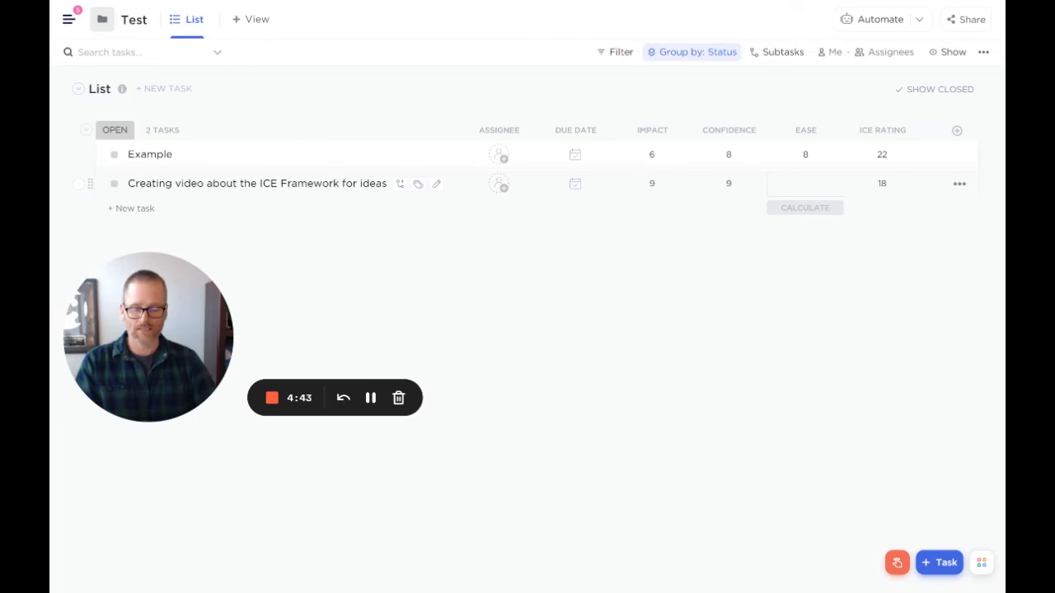
text(6)
key(Return)
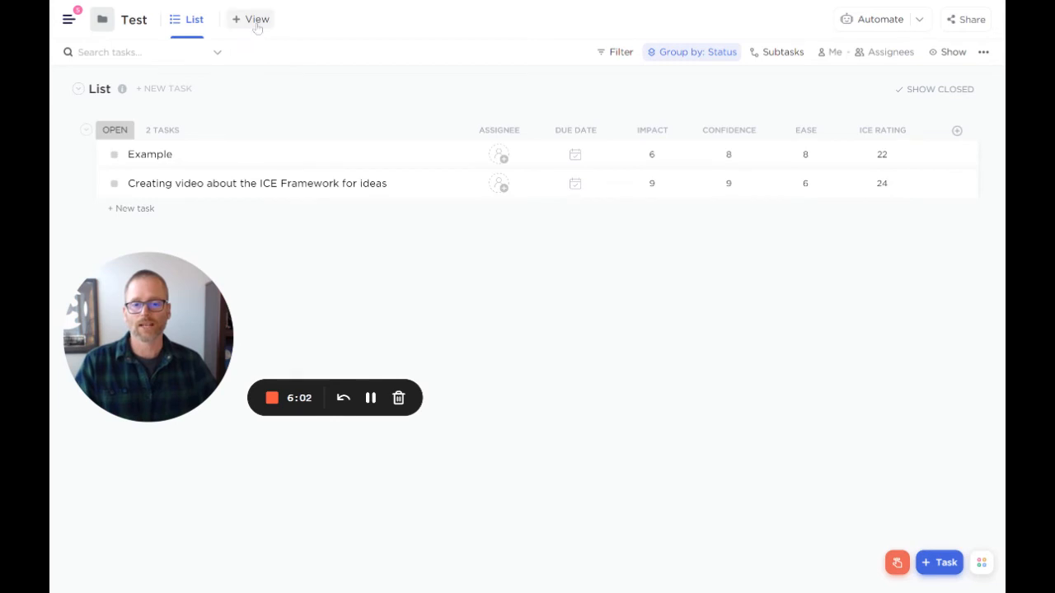
- Add a Board view to the Test folder, keeping the default grouping by status
drag(140, 337, 197, 348)
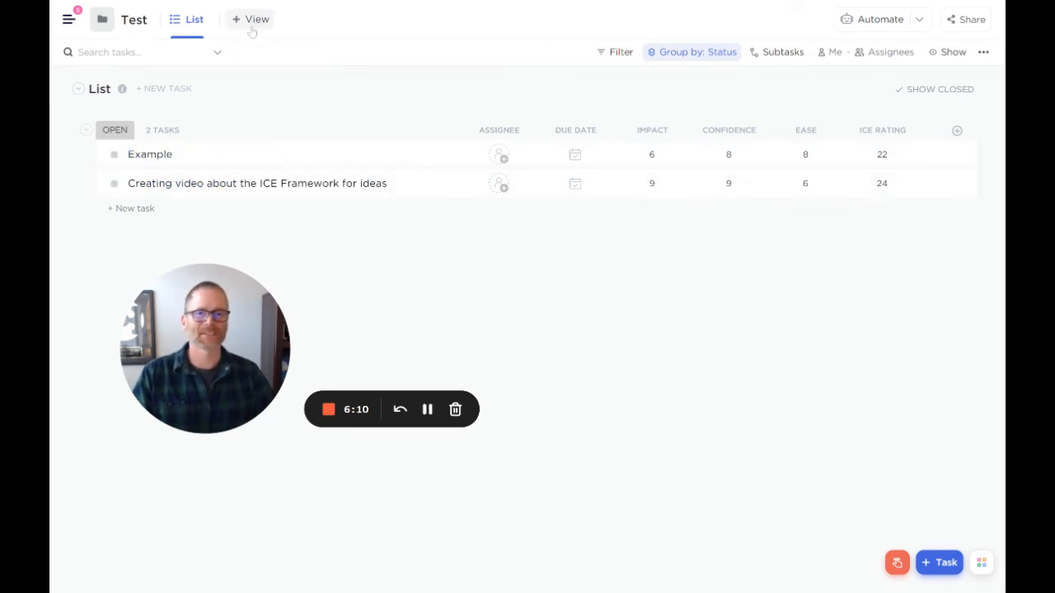
click(252, 28)
click(272, 118)
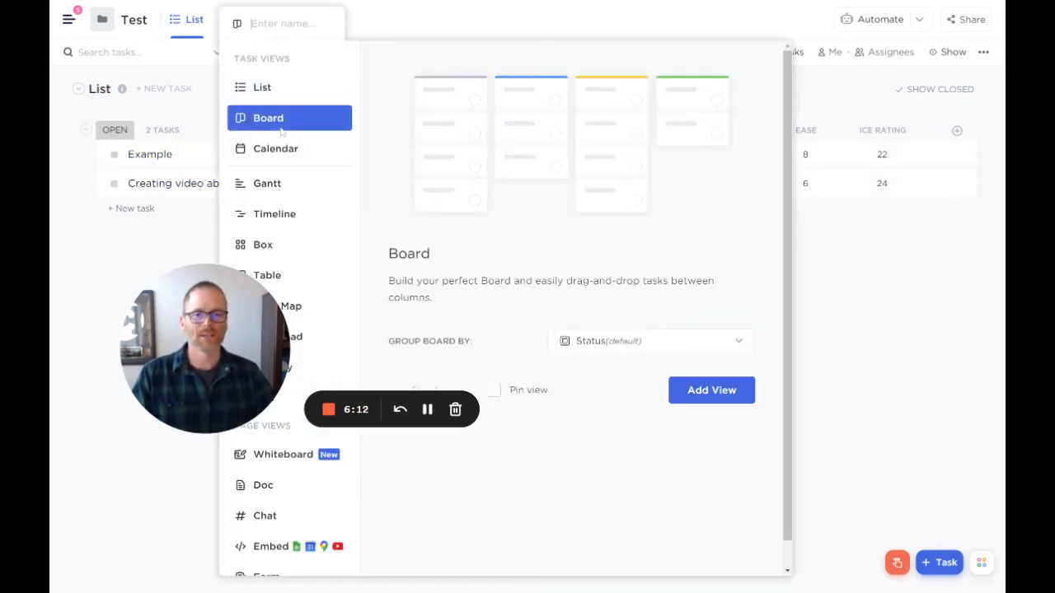
click(711, 390)
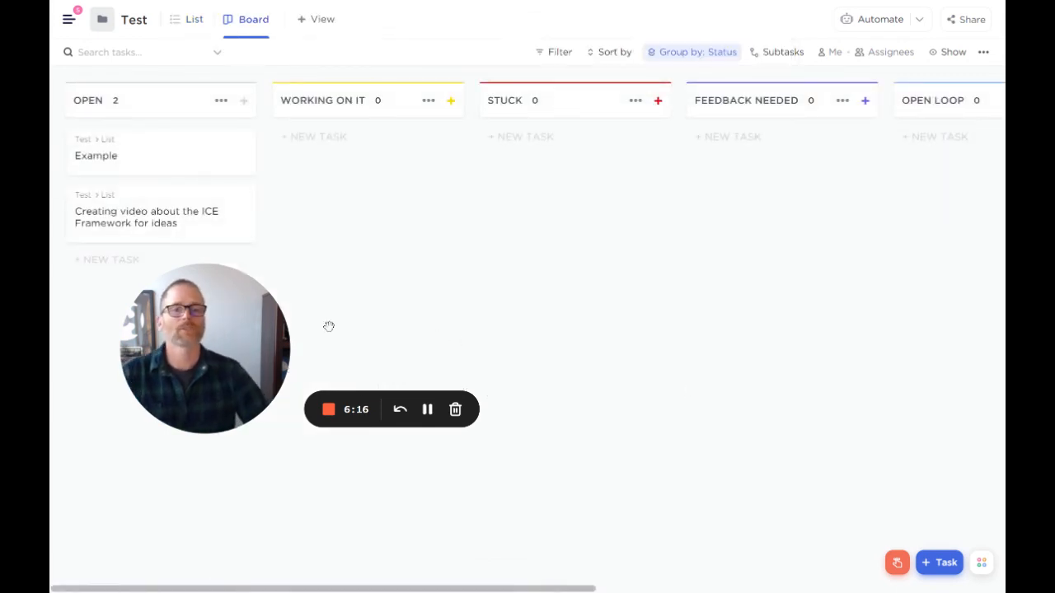
drag(266, 334, 444, 336)
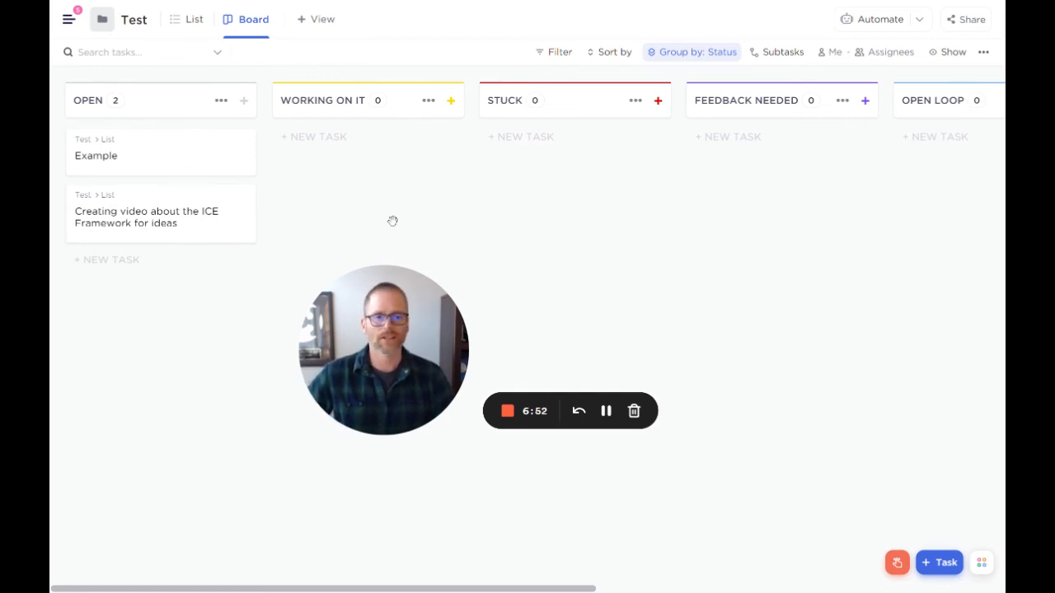
- Open the Example task from the board to review its custom field values, and close it again
mouse_move(222, 162)
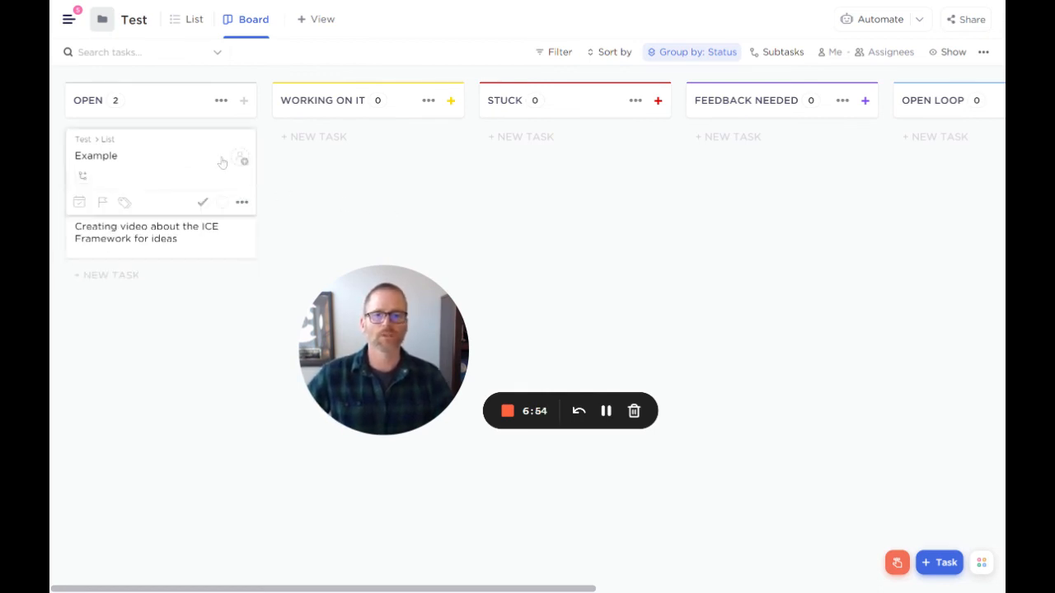
click(113, 165)
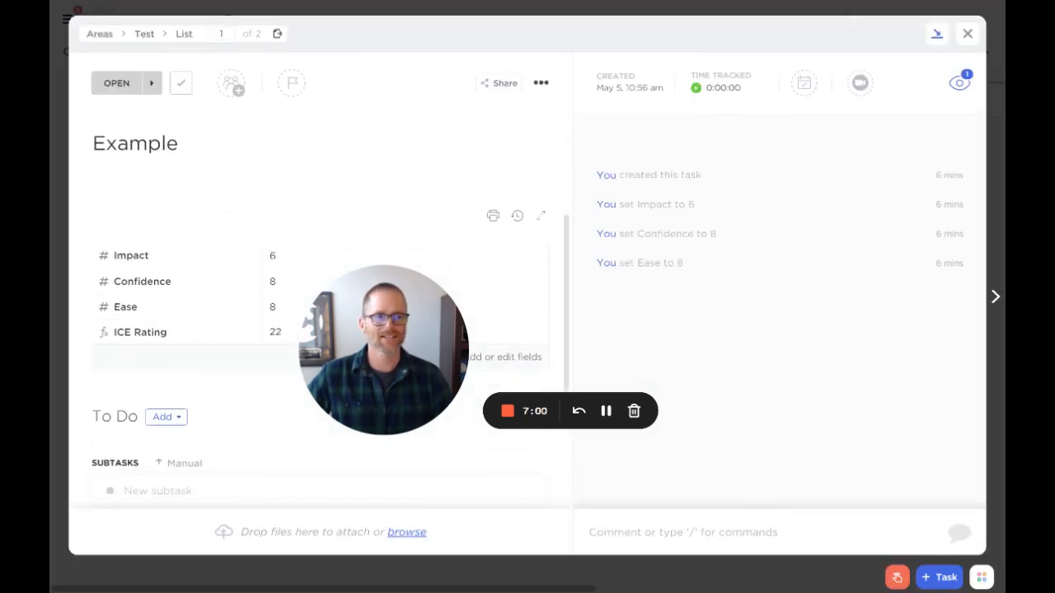
click(969, 35)
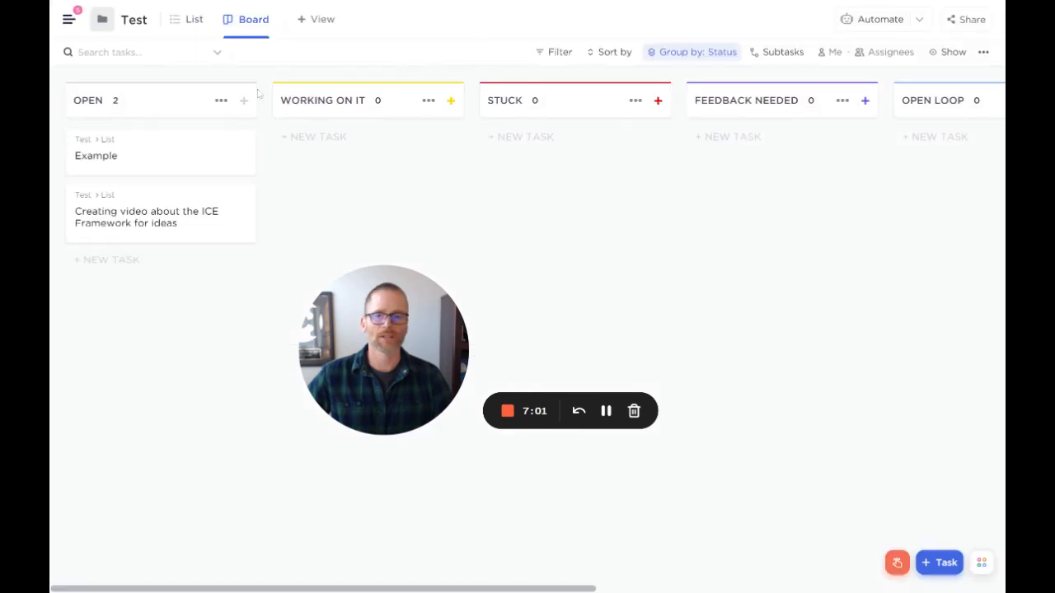
- Show the ICE Rating custom field on the board's task cards
click(949, 54)
click(872, 346)
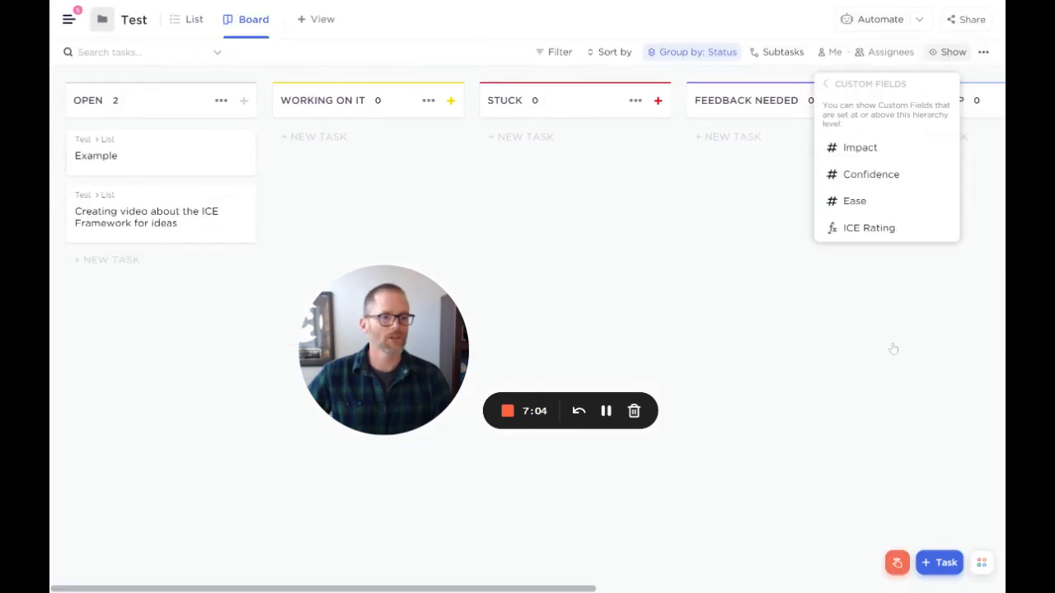
click(865, 234)
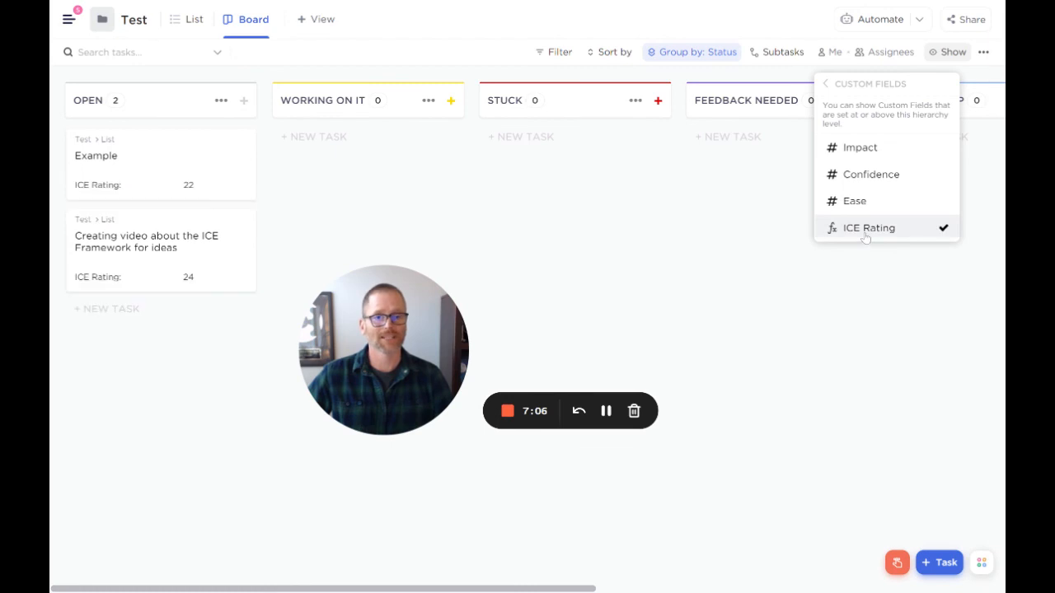
click(785, 291)
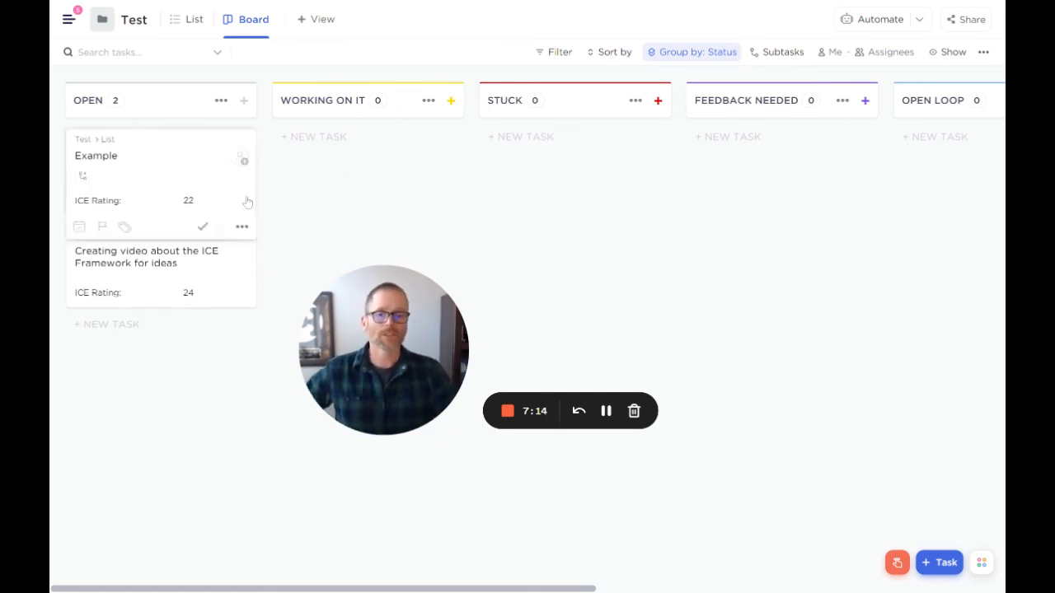
- Check which sorting options the board offers, without applying one
click(614, 54)
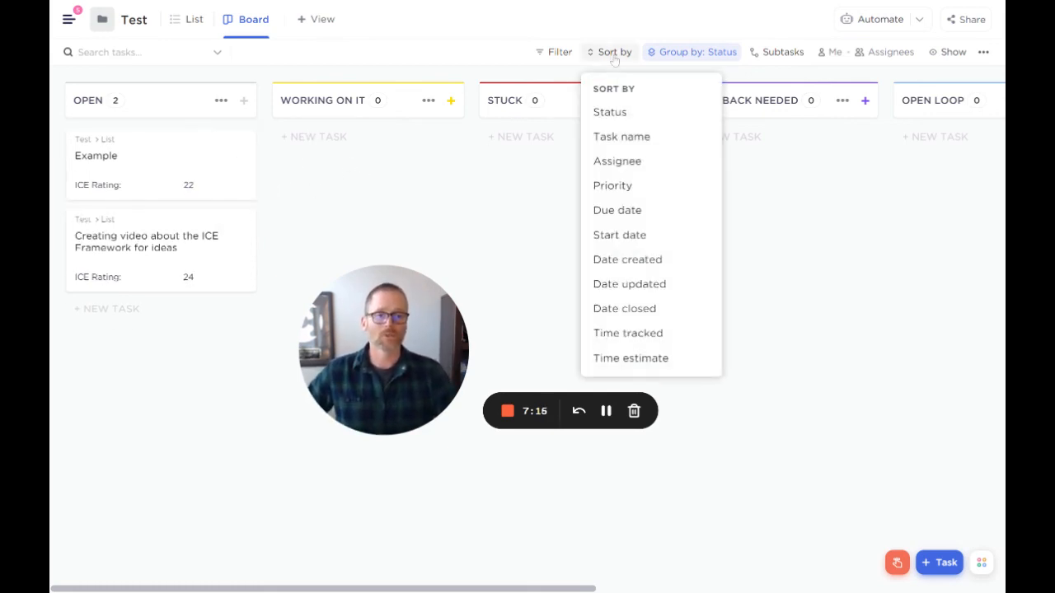
click(498, 194)
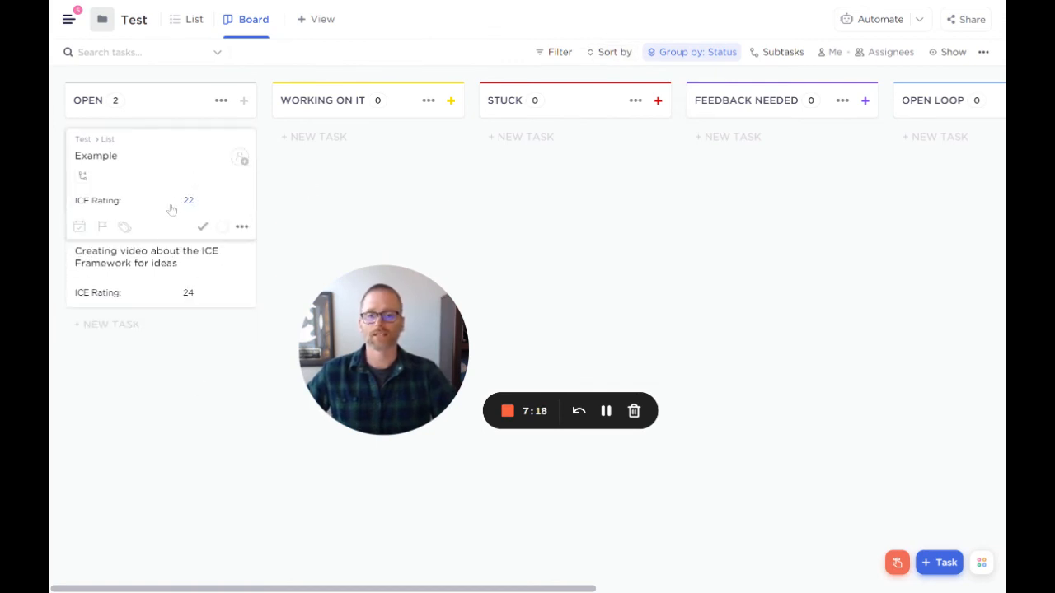